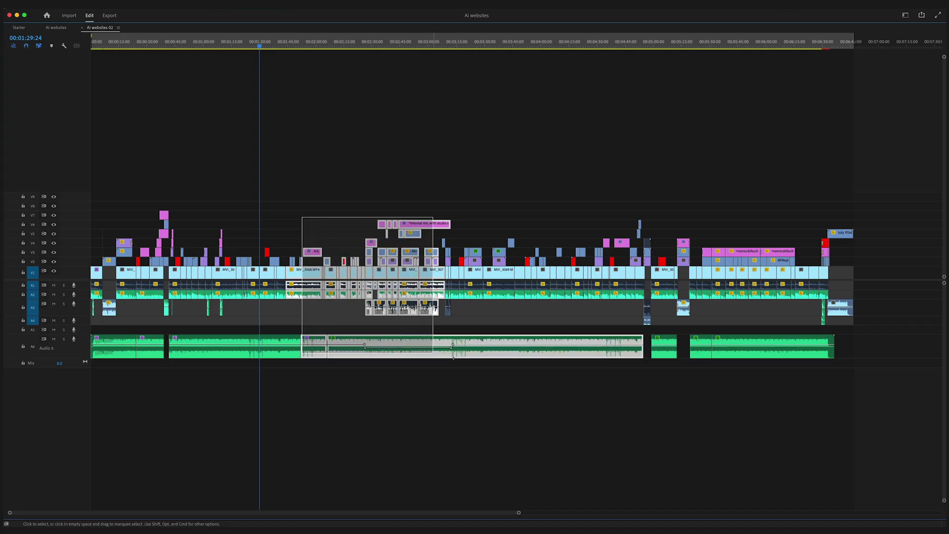
Box-select a group of clips, then track-select all clips to the right, then to the left
left_click_drag(668, 366, 776, 365)
left_click_drag(849, 361, 848, 361)
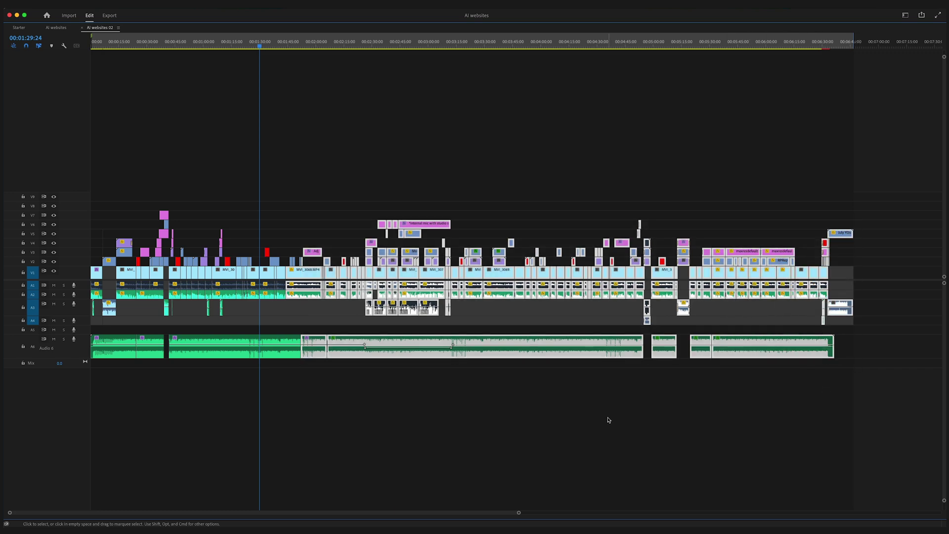
left_click(276, 246)
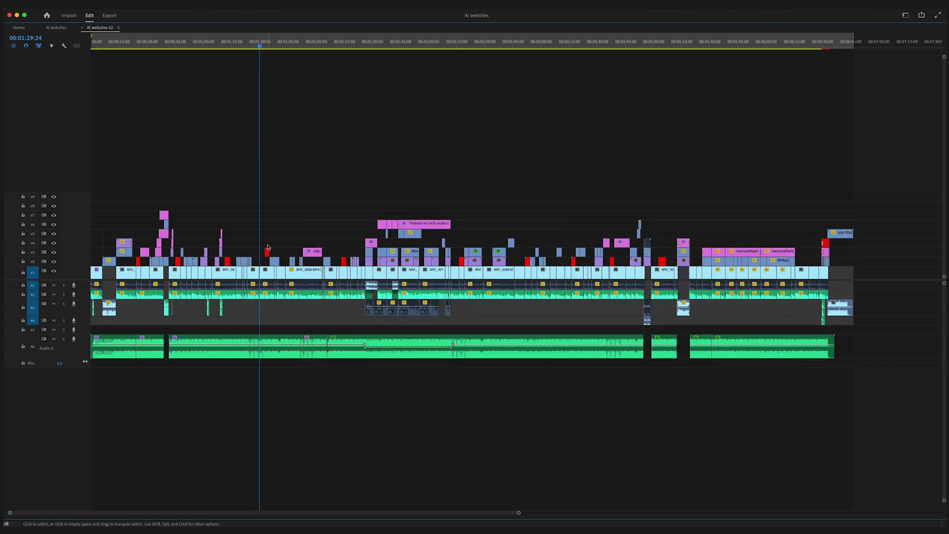
left_click(293, 271)
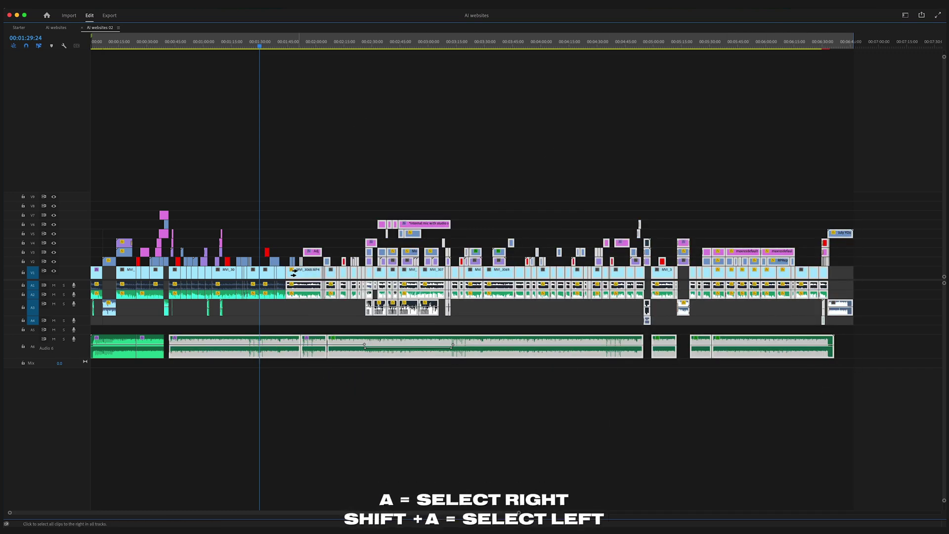
key("equal")
key("equal")
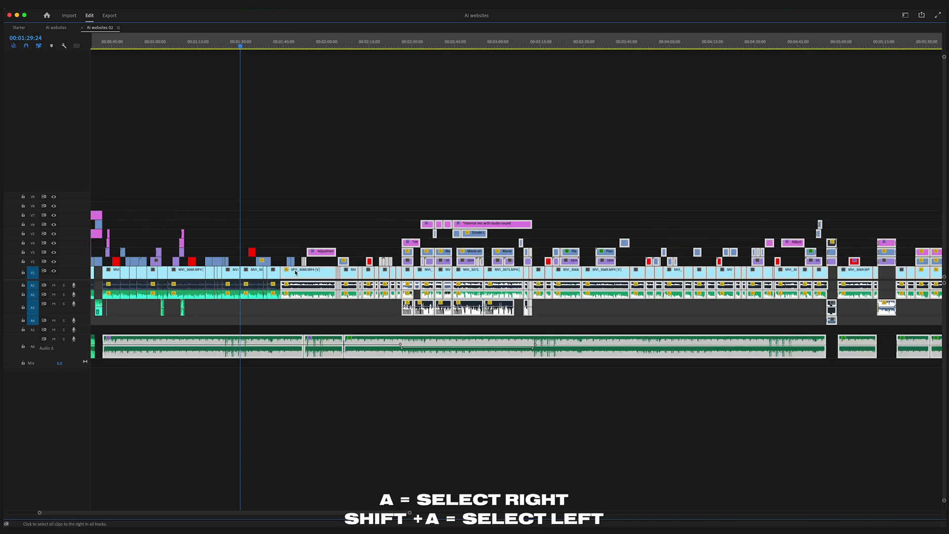
left_click(275, 271)
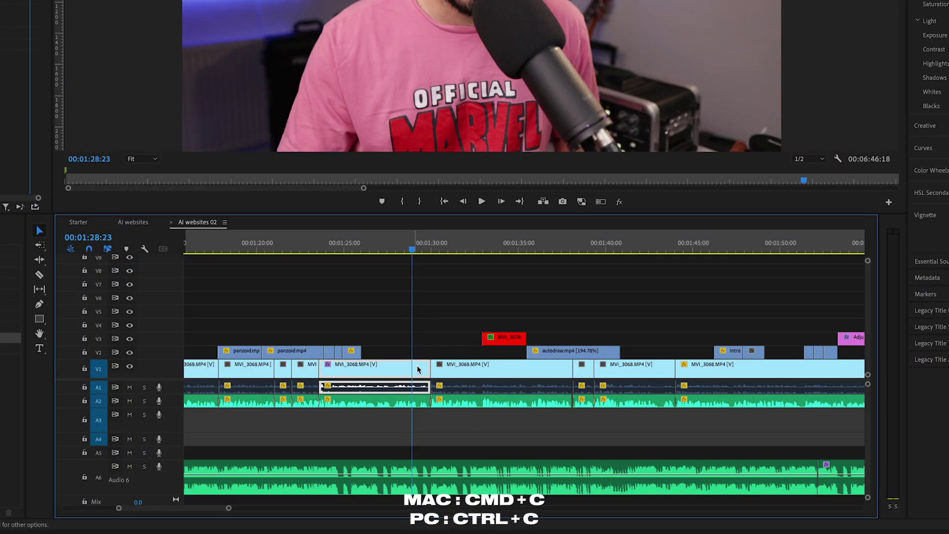
Choose Paste Attributes for the MVI_3068.MP4 clip after the copied one
right_click(460, 369)
key("Escape")
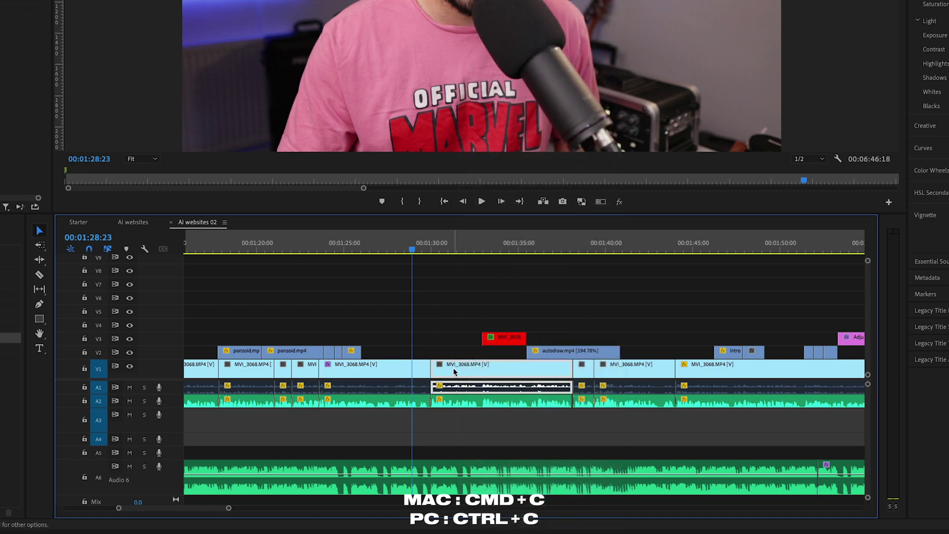
right_click(457, 371)
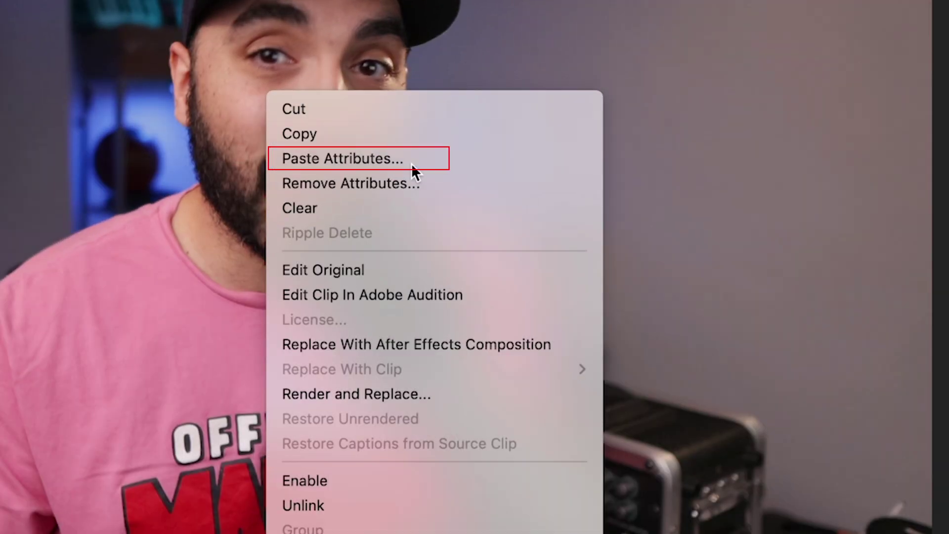
left_click(510, 108)
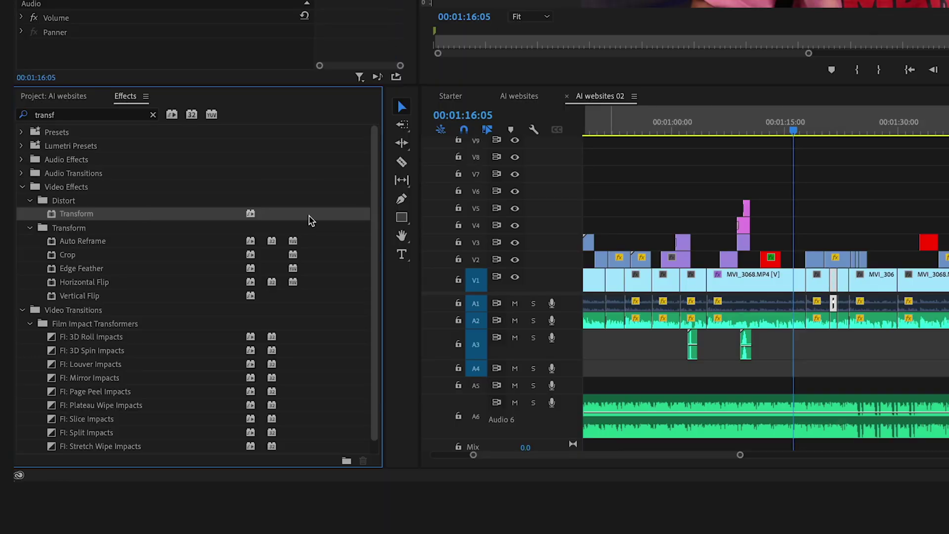
Apply Transform to a timeline clip, then place an Adjustment Layer at the start of V2
left_click_drag(313, 218, 803, 267)
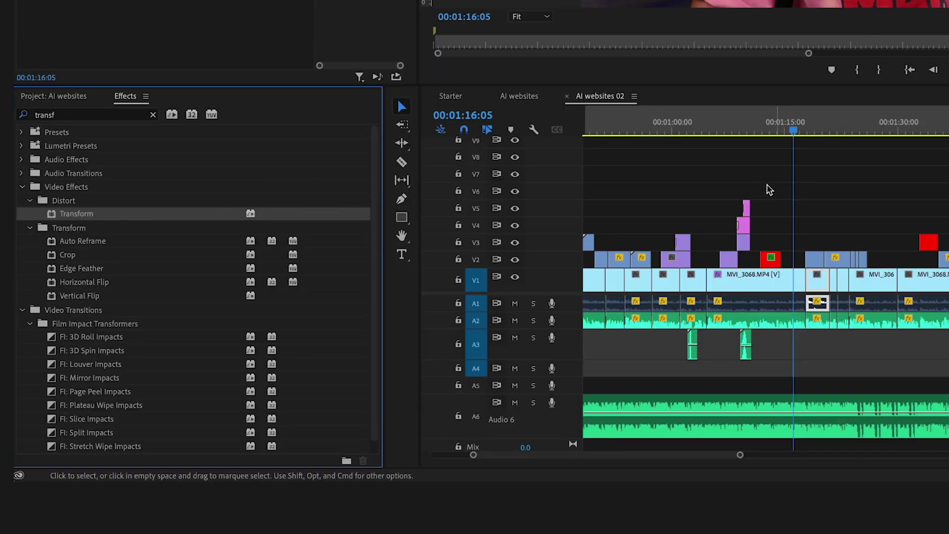
left_click_drag(765, 237, 948, 307)
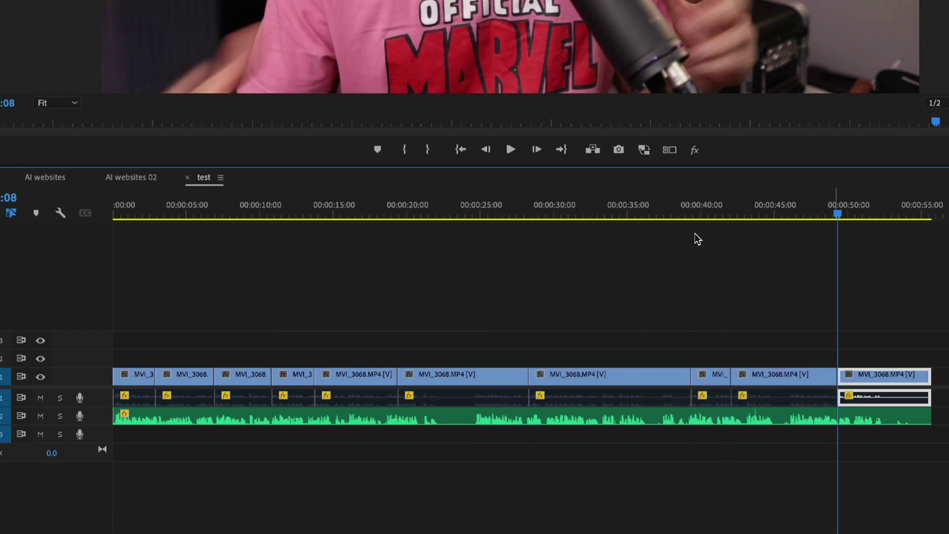
key("Left")
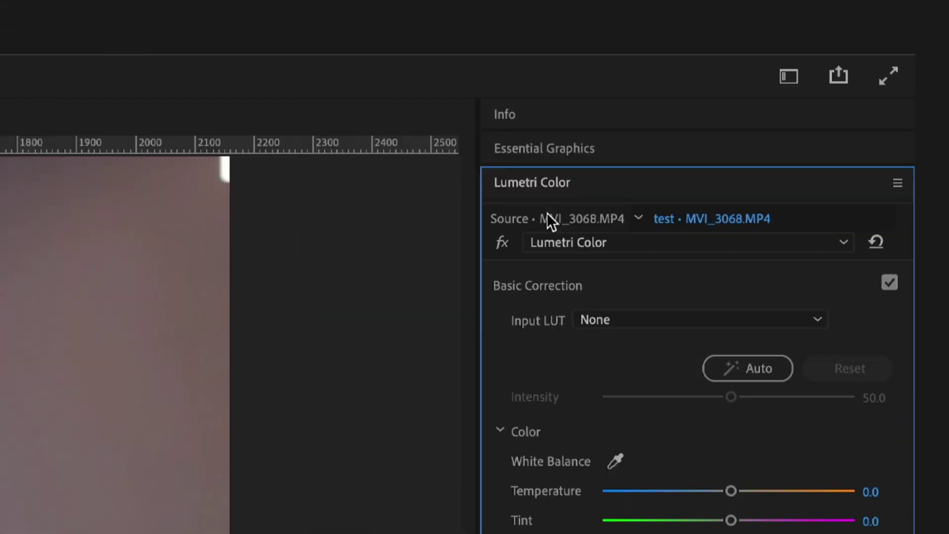
left_click(547, 215)
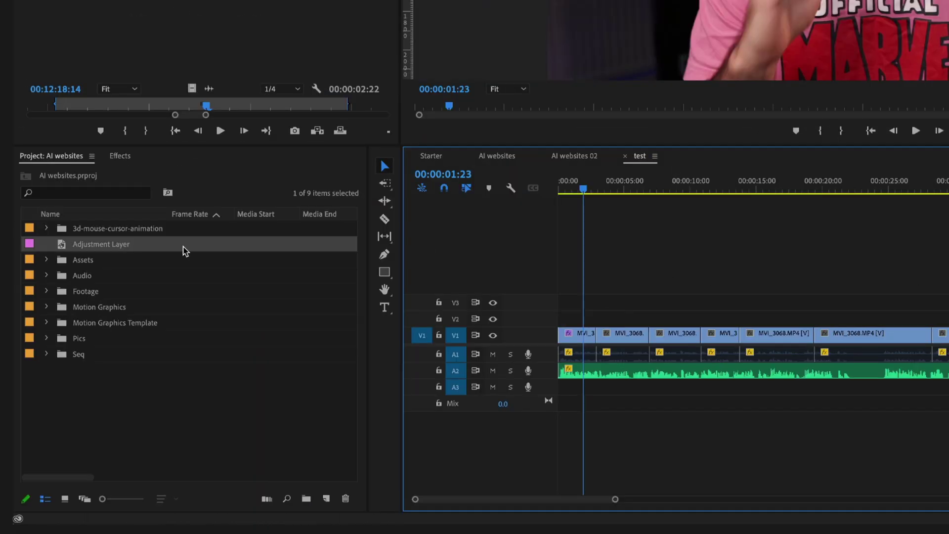
left_click_drag(184, 251, 616, 323)
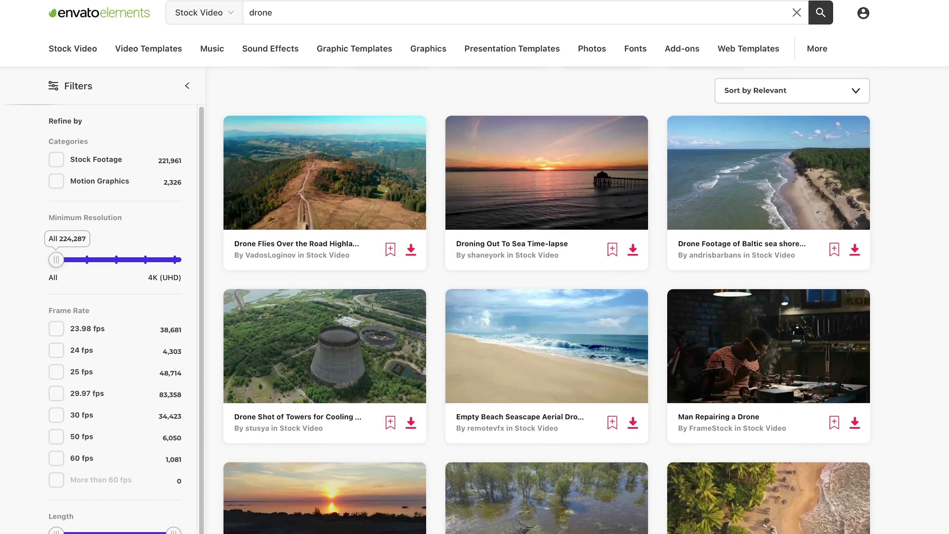
Scroll down through the Envato Elements 'drone' stock video results
scroll(546, 297, "down", 3)
scroll(547, 297, "down", 4)
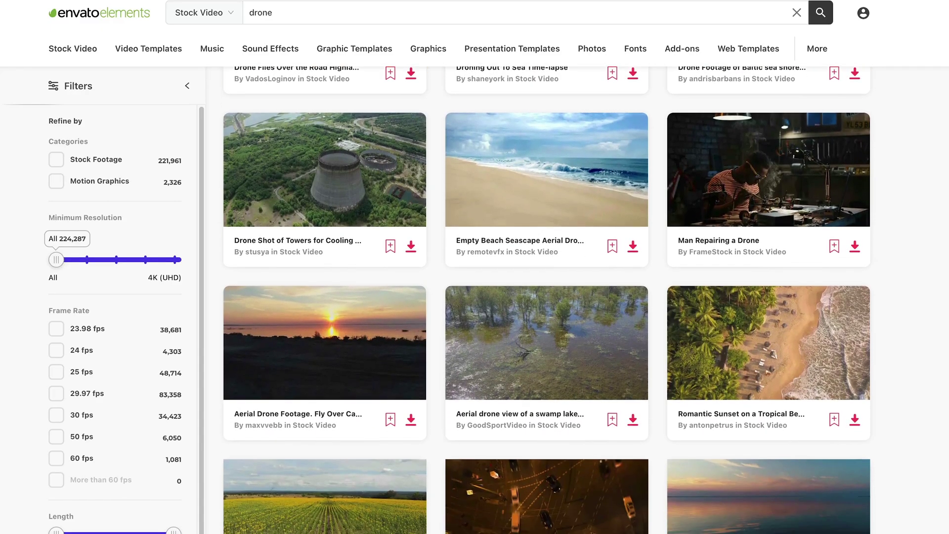
scroll(547, 297, "down", 1)
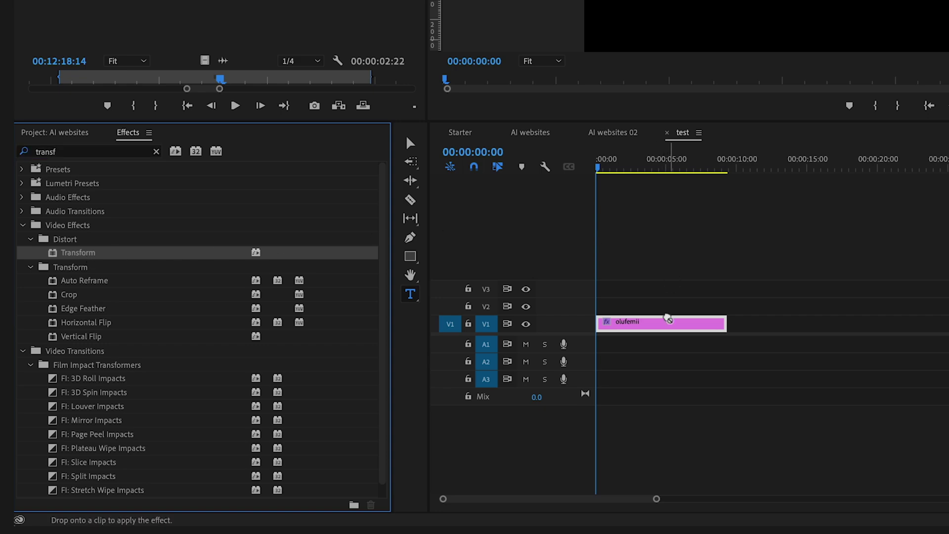
Drop the Transform effect onto the olufemii text clip
left_click_drag(669, 322, 669, 322)
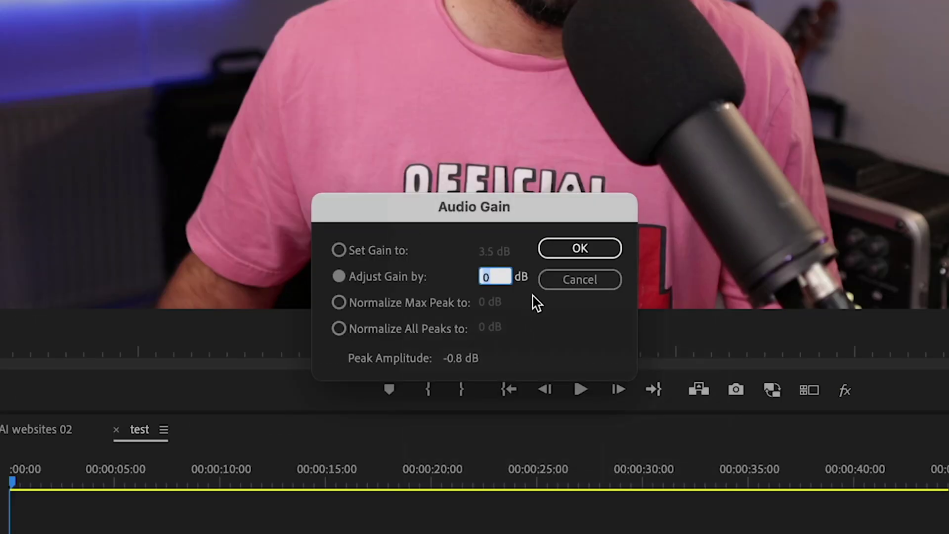
Dismiss Audio Gain, then search 'add ed' in Keyboard Shortcuts and give Add Edit a new shortcut
left_click(574, 281)
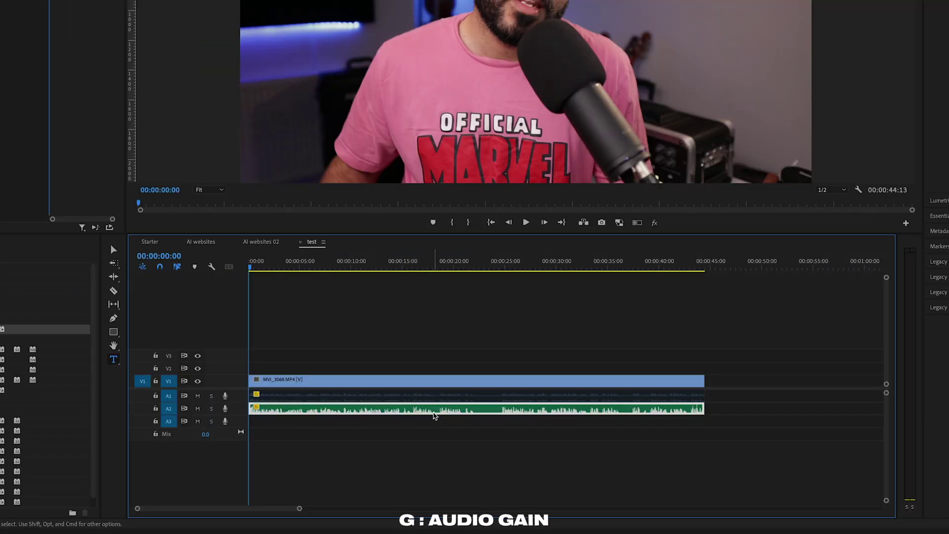
key("g")
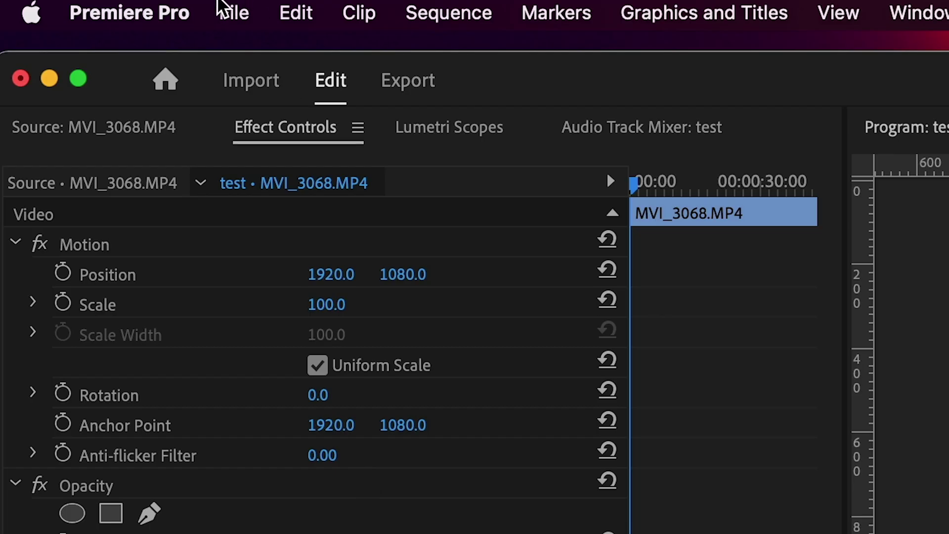
left_click(130, 12)
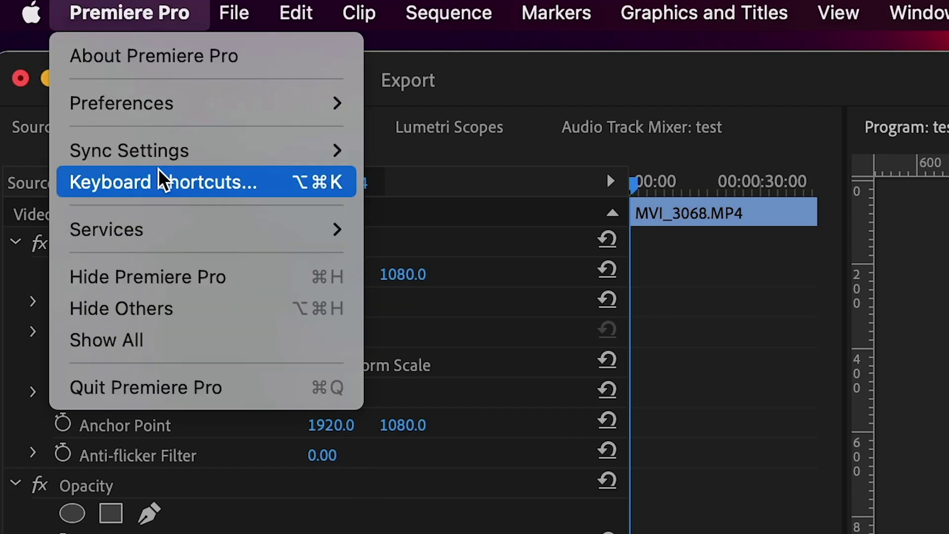
left_click(163, 181)
type("add ed")
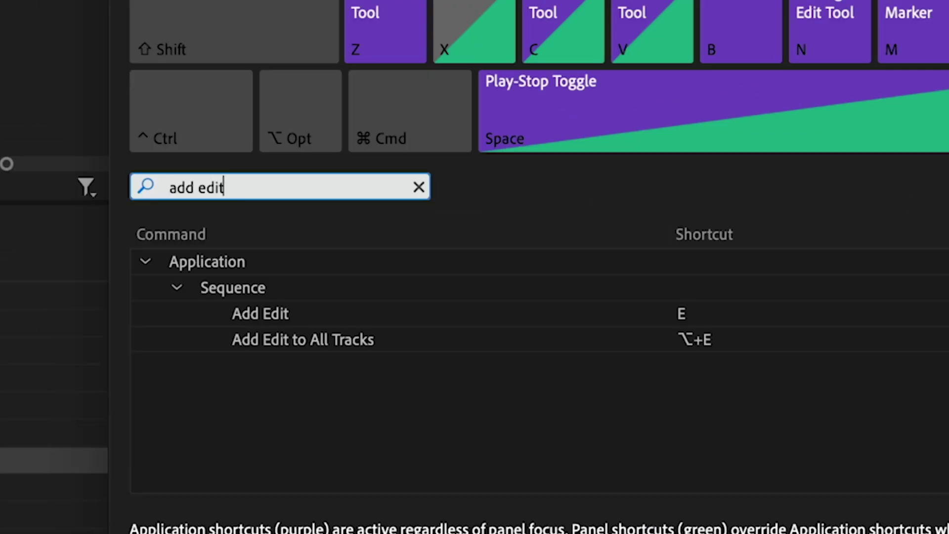
left_click(702, 313)
key("super+k")
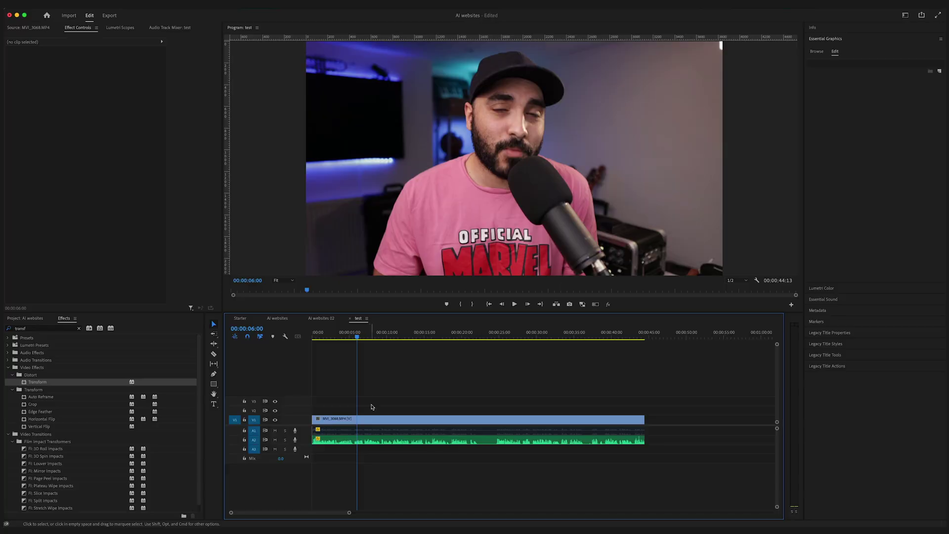
Check the clip's Speed/Duration, then shorten it to about 22 seconds to speed it up
right_click(385, 415)
left_click(411, 288)
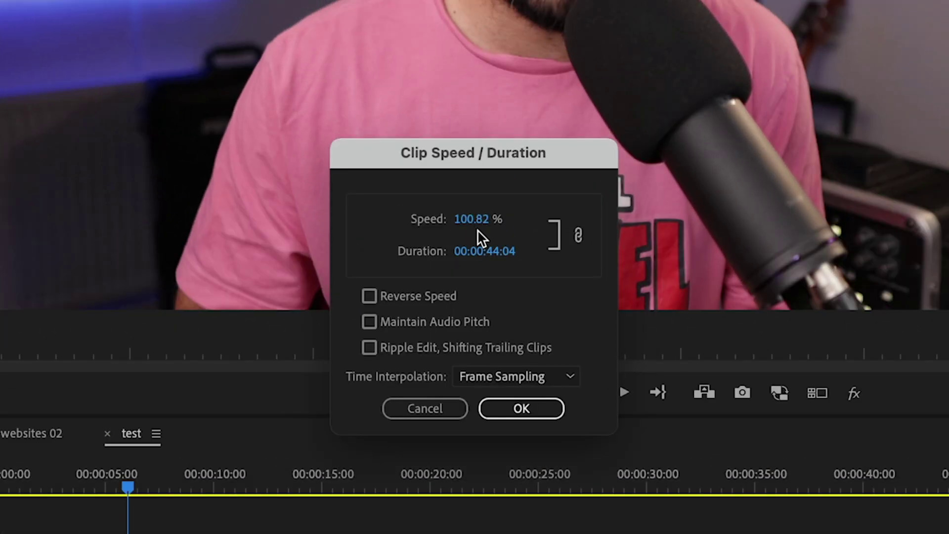
left_click(432, 413)
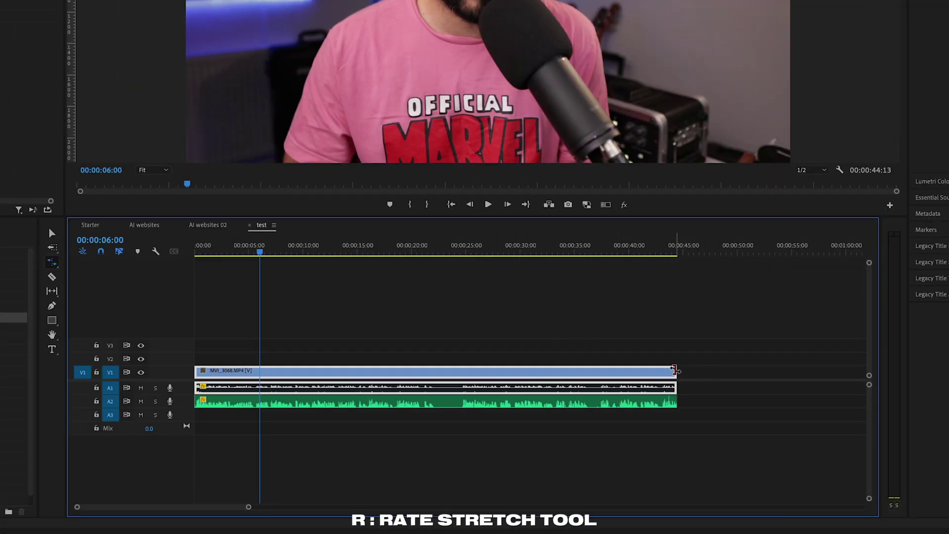
left_click_drag(683, 375, 392, 373)
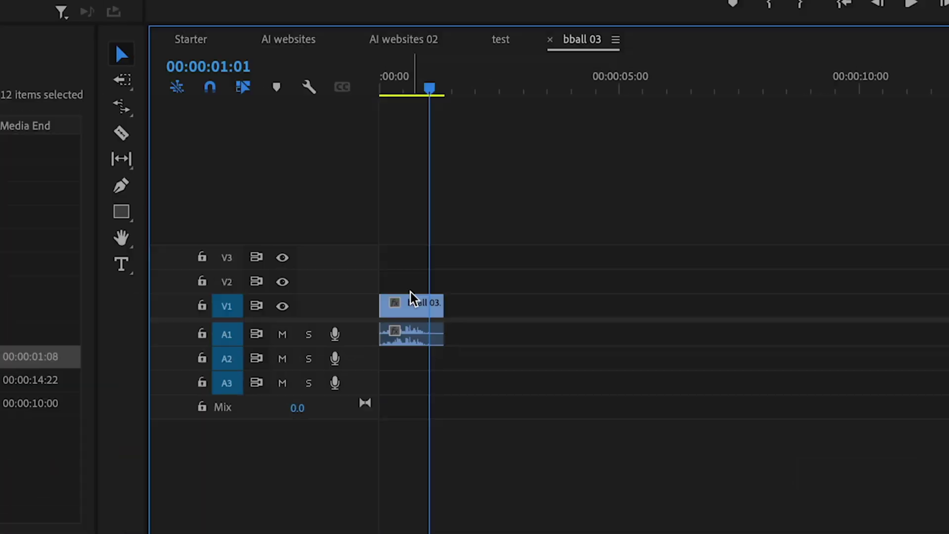
Duplicate bball 03 right after the original and set the copy to Reverse Speed
left_click_drag(421, 304, 487, 311)
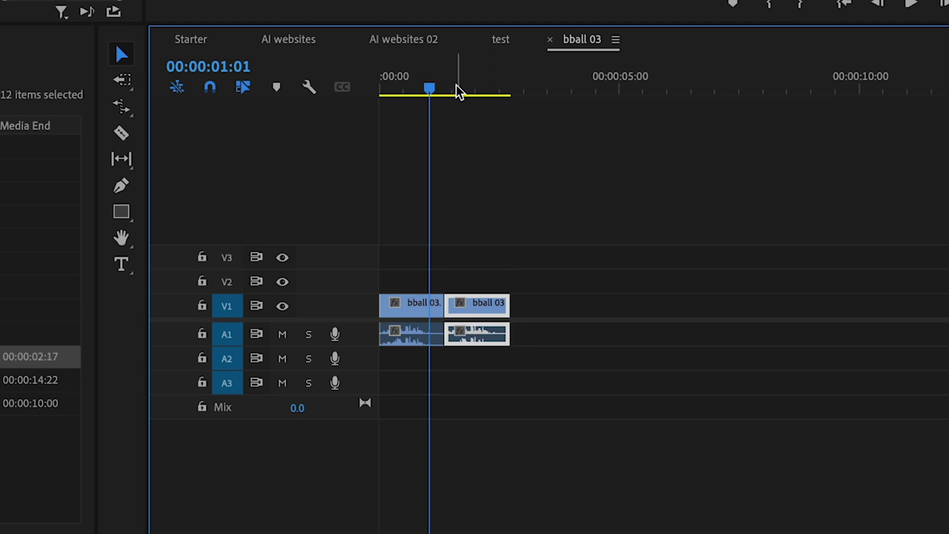
right_click(482, 307)
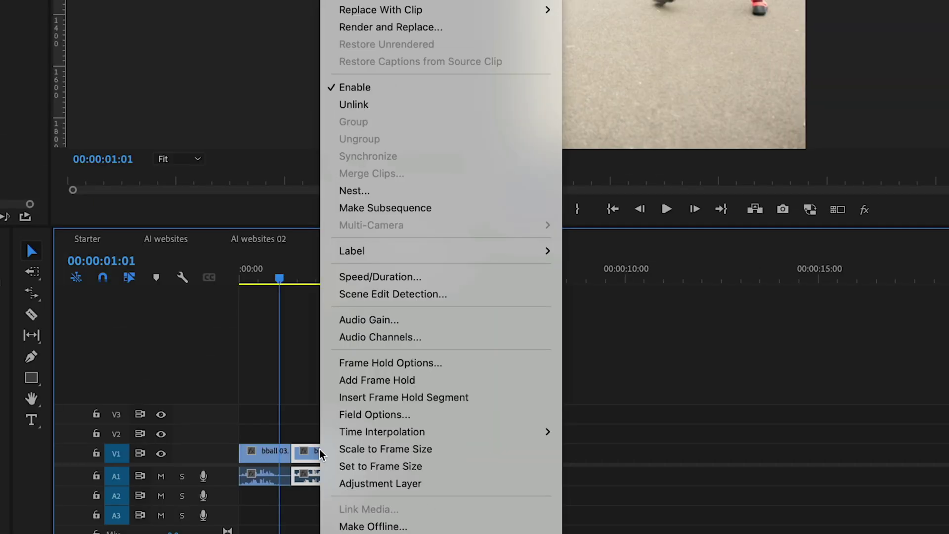
left_click(378, 276)
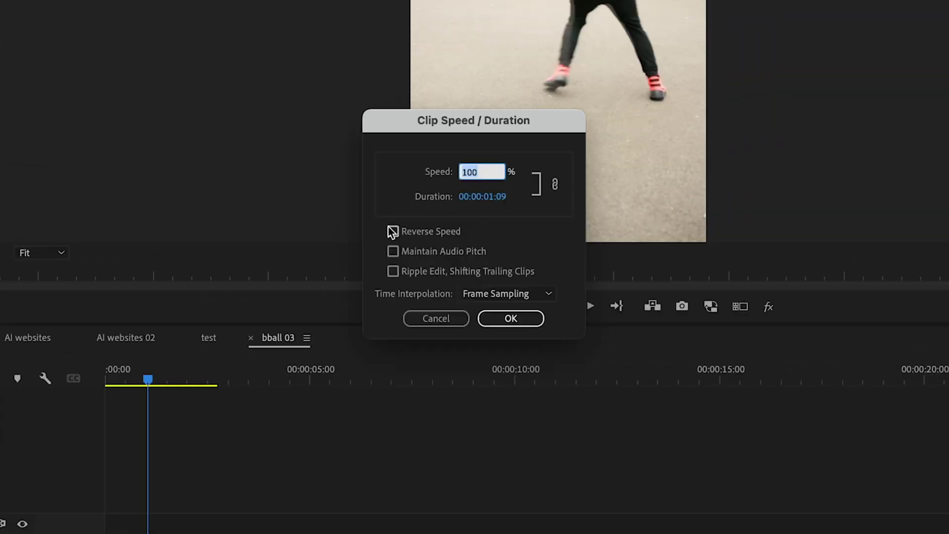
left_click(509, 319)
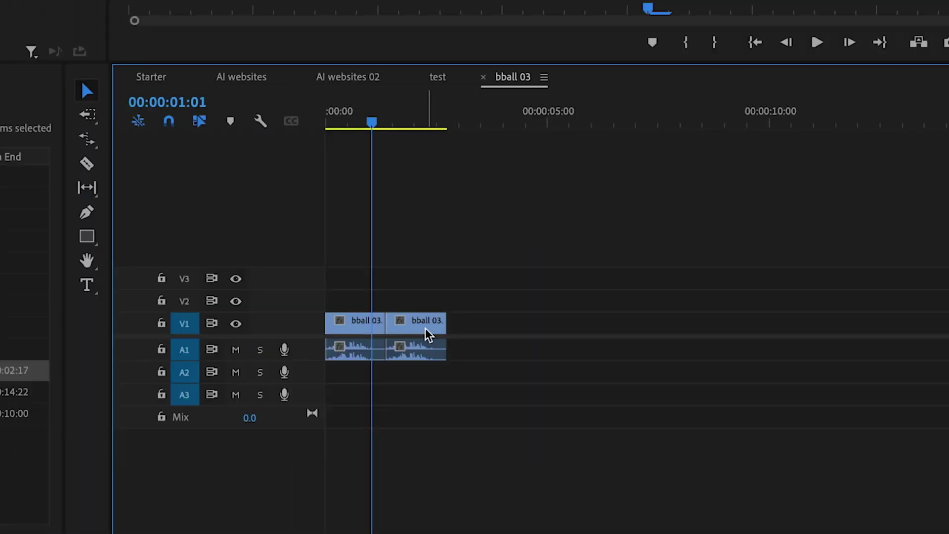
left_click(432, 330)
key("super+r")
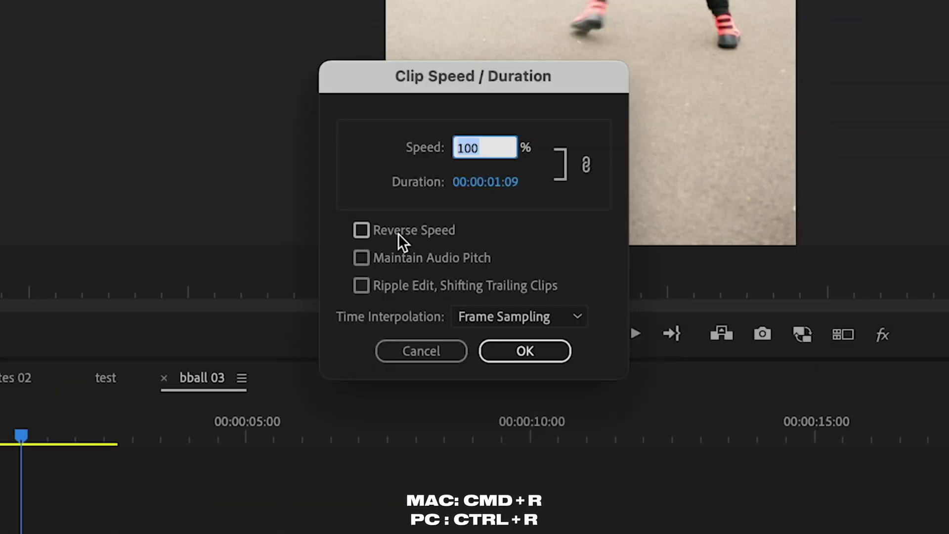
left_click(398, 233)
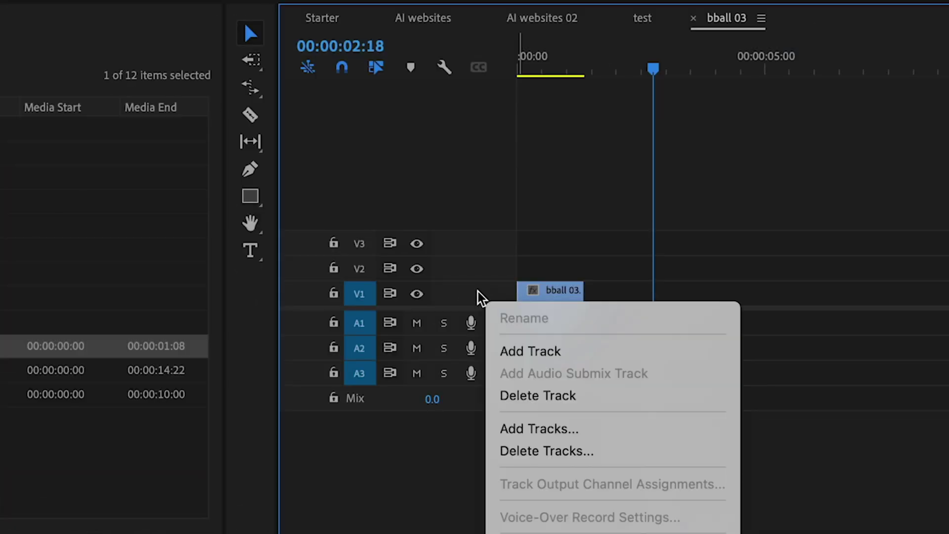
Raise the bball 03 clip with Option+Up, auto-adding video tracks up through V22
left_click(519, 352)
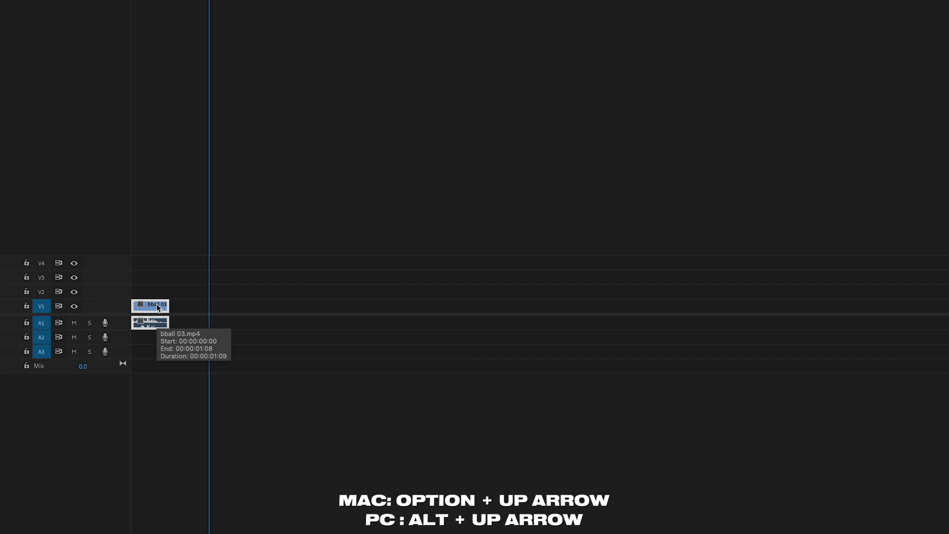
key("alt+Up")
key("alt+Up")
key("alt+Up")
key("alt+Up")
key("alt+Up")
key("alt+Up")
key("alt+Up")
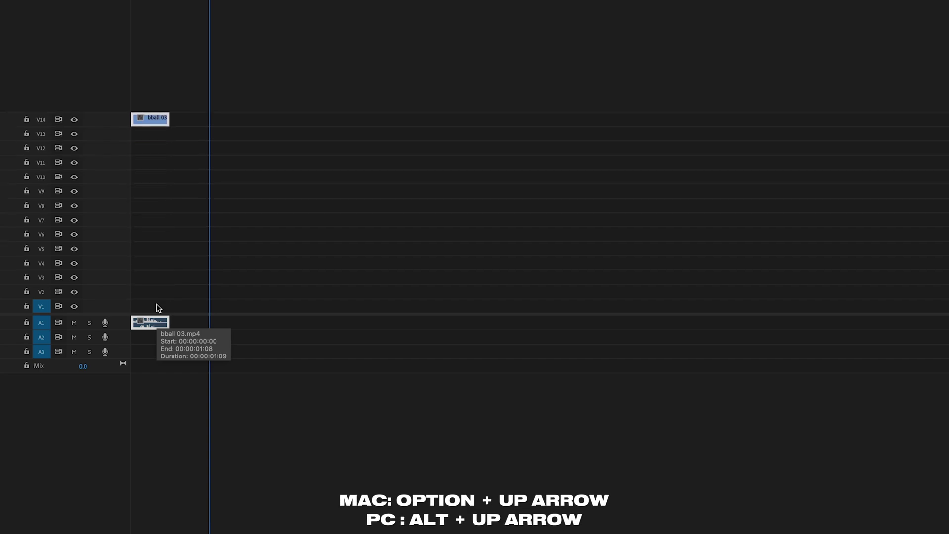
key("alt+Up")
key("alt+Up")
key("alt+Up")
key("alt+Up")
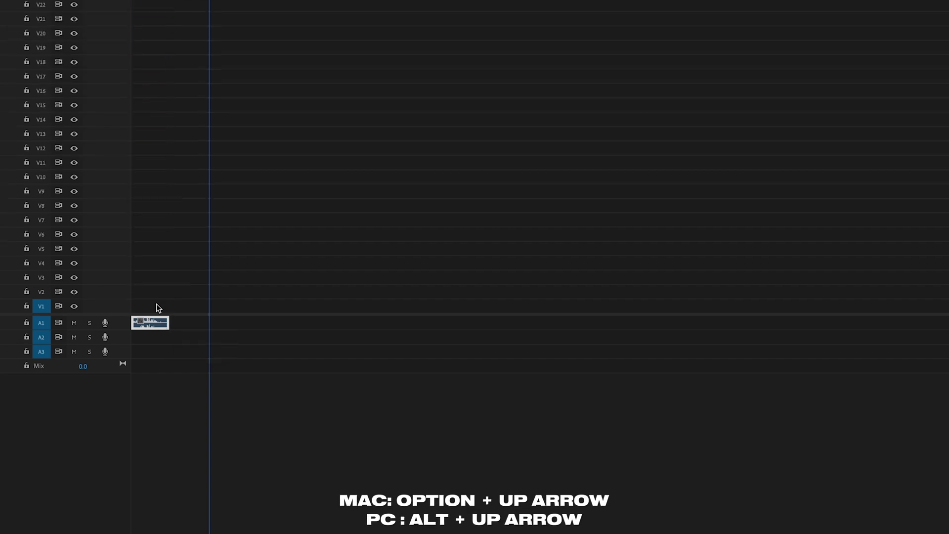